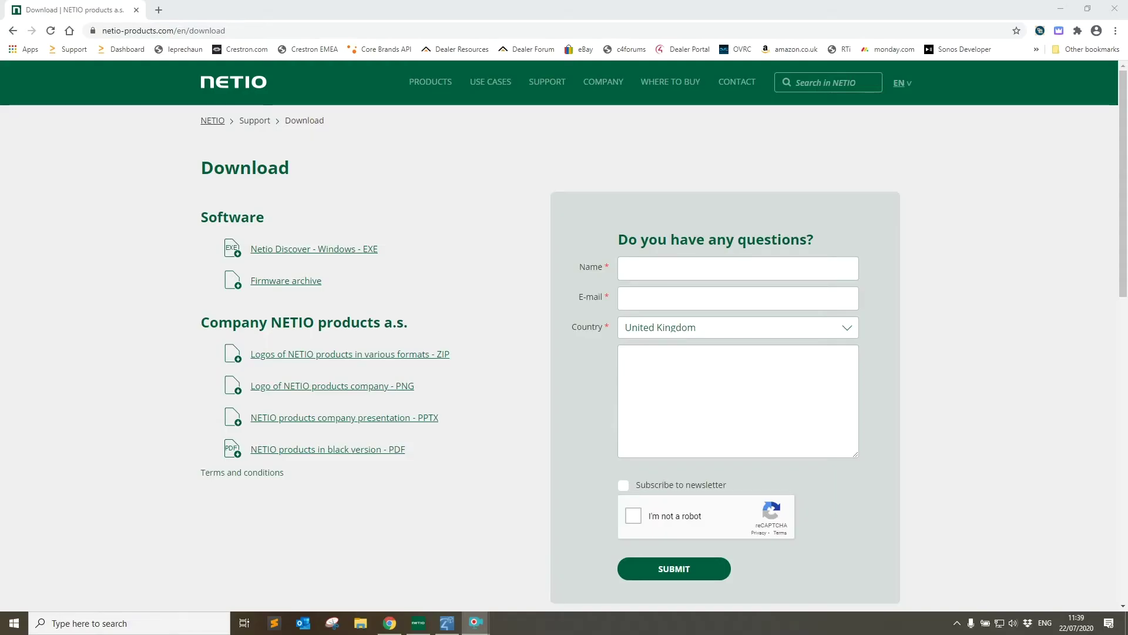
# Launch NETIO Discover from the NETIO download page, finding myNetio at 192.168.1.153.
pyautogui.moveTo(547, 83)
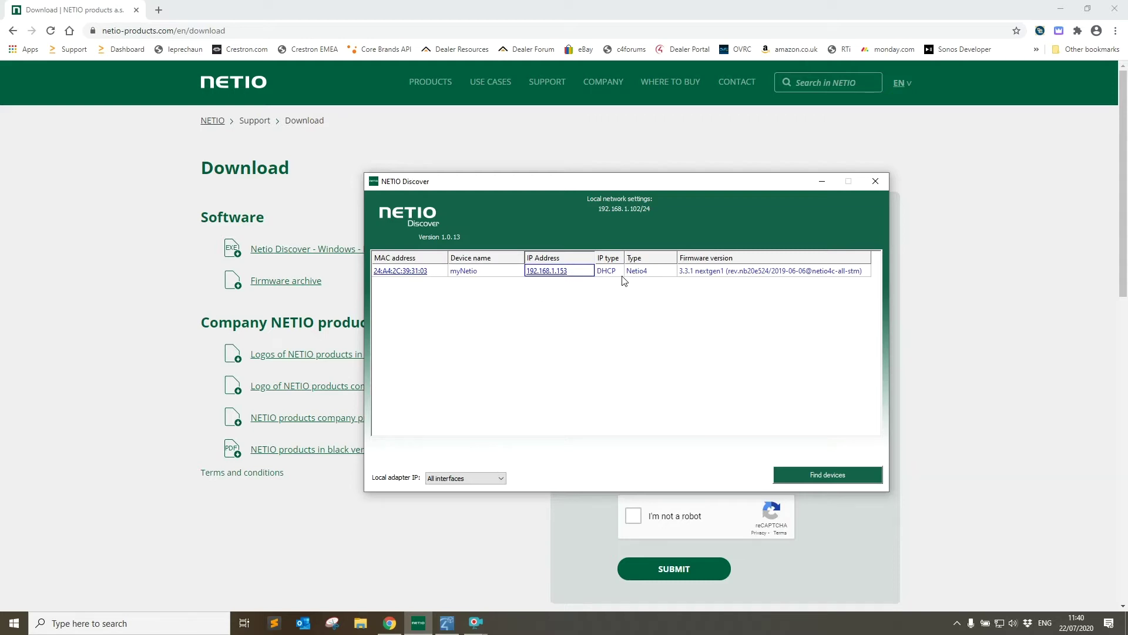
# Open myNetio's 192.168.1.153 web interface in a new Chrome tab from NETIO Discover.
pyautogui.click(546, 270)
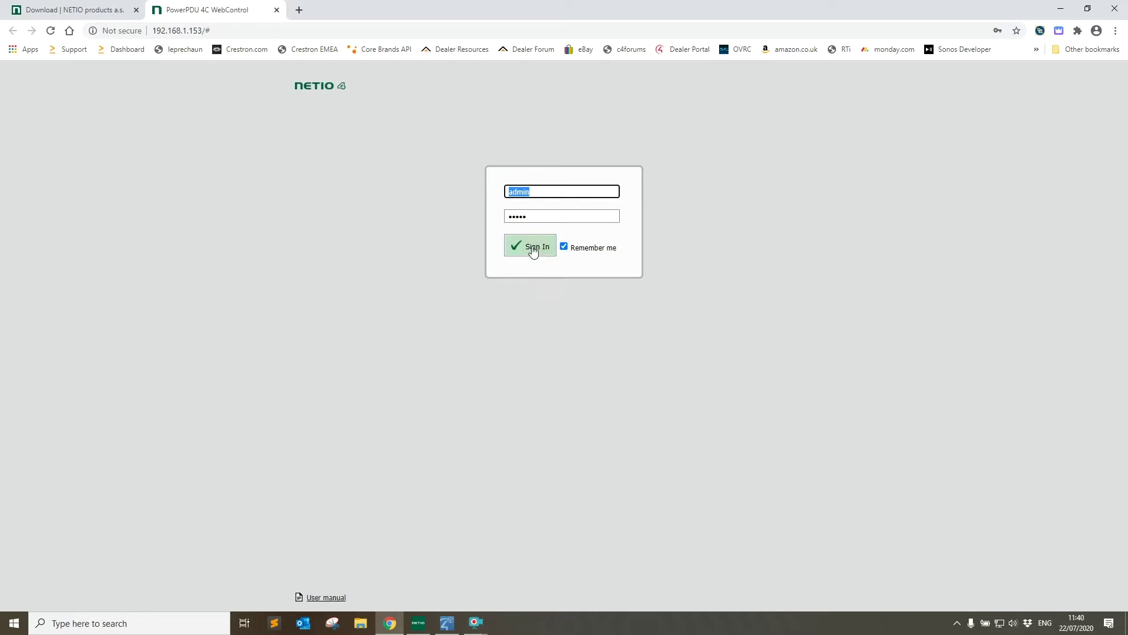
# Sign in to PowerPDU 4C WebControl and go to M2M API Protocols > JSON API.
pyautogui.click(522, 247)
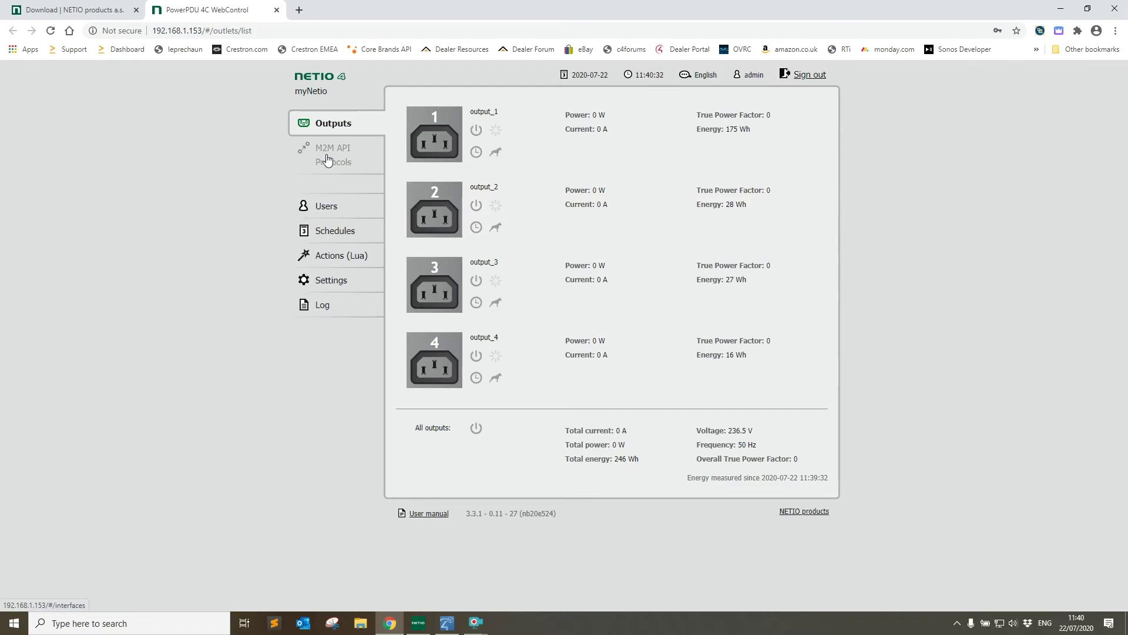
pyautogui.click(328, 160)
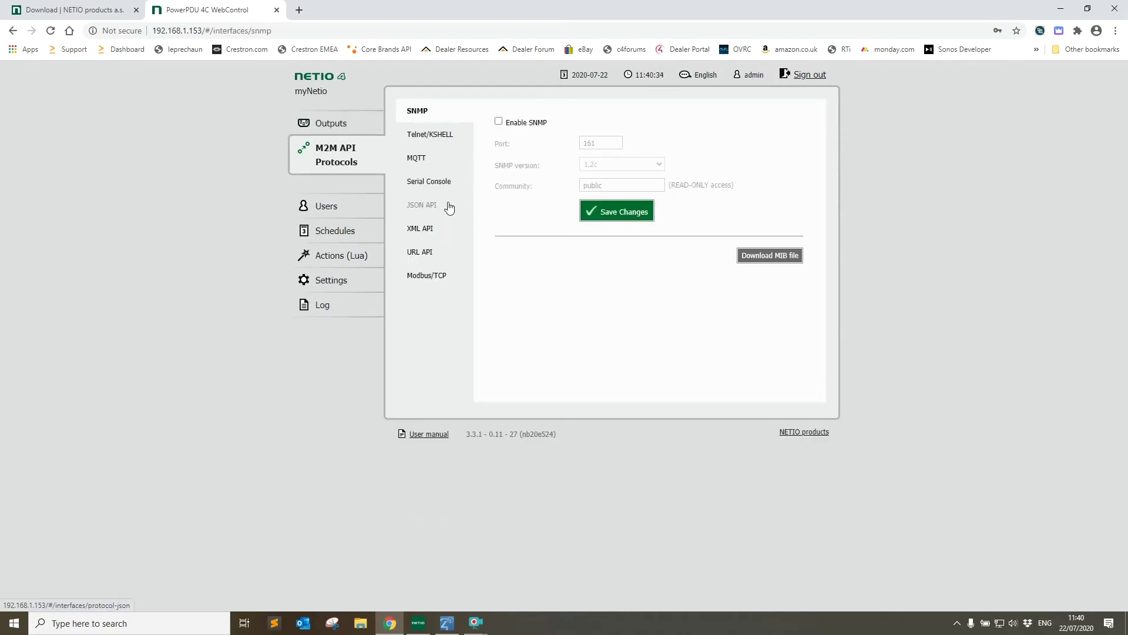
pyautogui.click(414, 208)
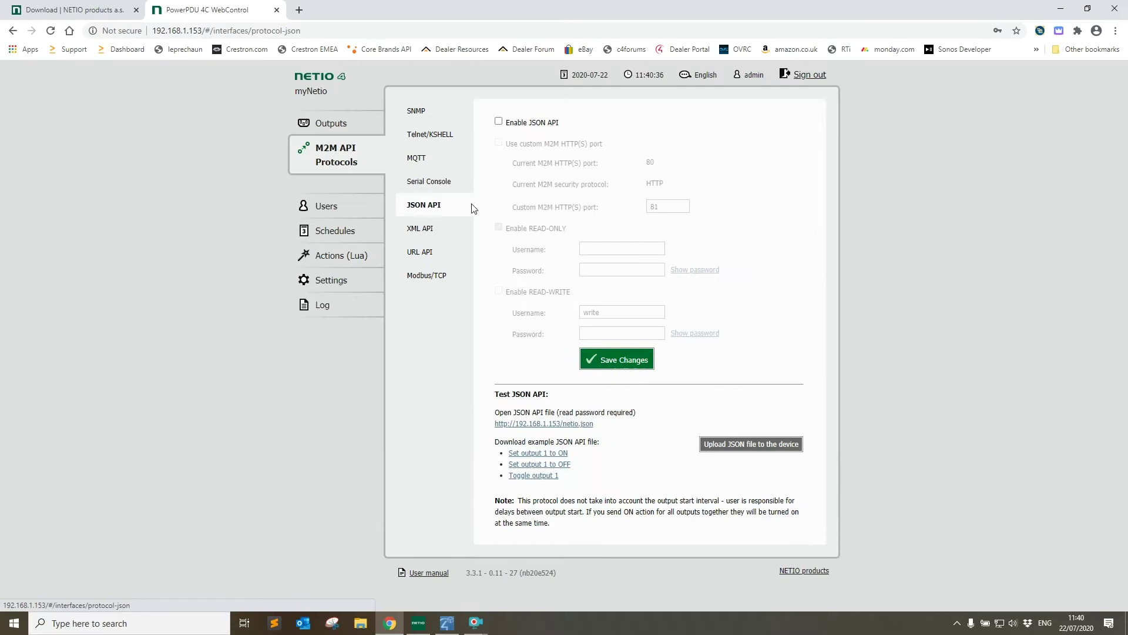
# Enable the JSON API with read-write access, username admin plus its password, and save.
pyautogui.click(498, 123)
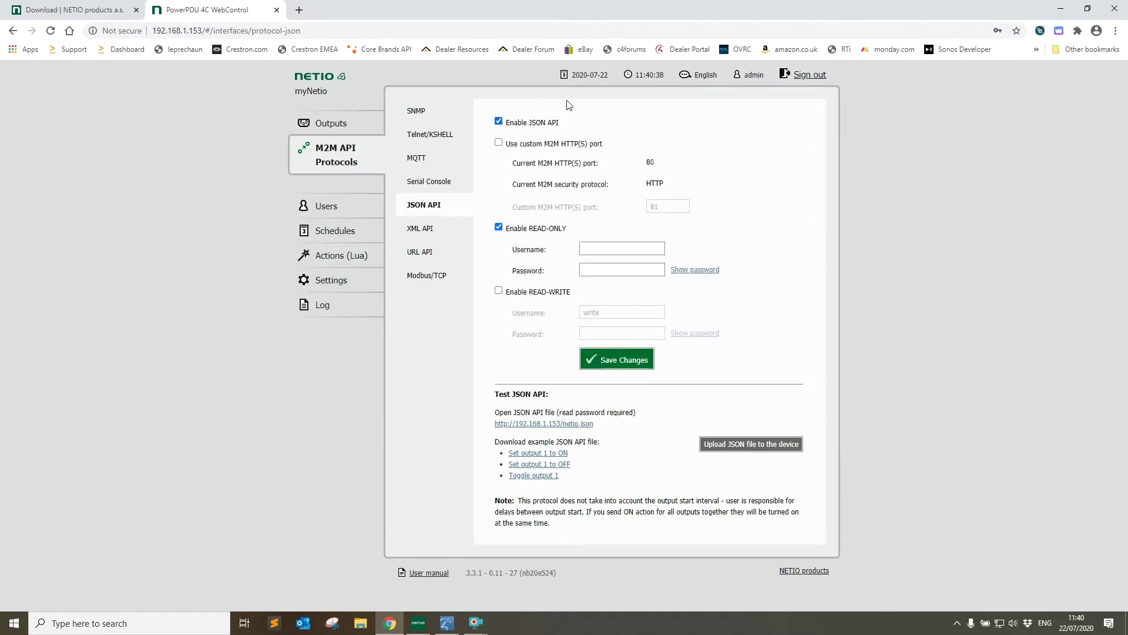
pyautogui.click(499, 292)
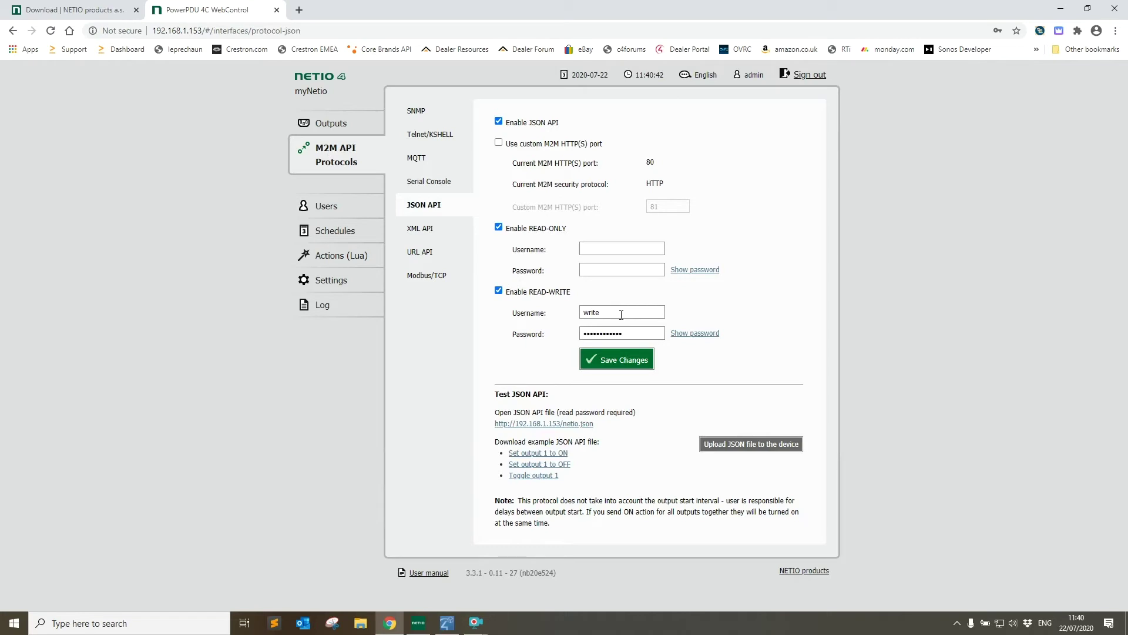
pyautogui.moveTo(621, 314); pyautogui.dragTo(553, 319)
pyautogui.write('admin')
pyautogui.press('Tab')
pyautogui.write('admin')
pyautogui.click(617, 361)
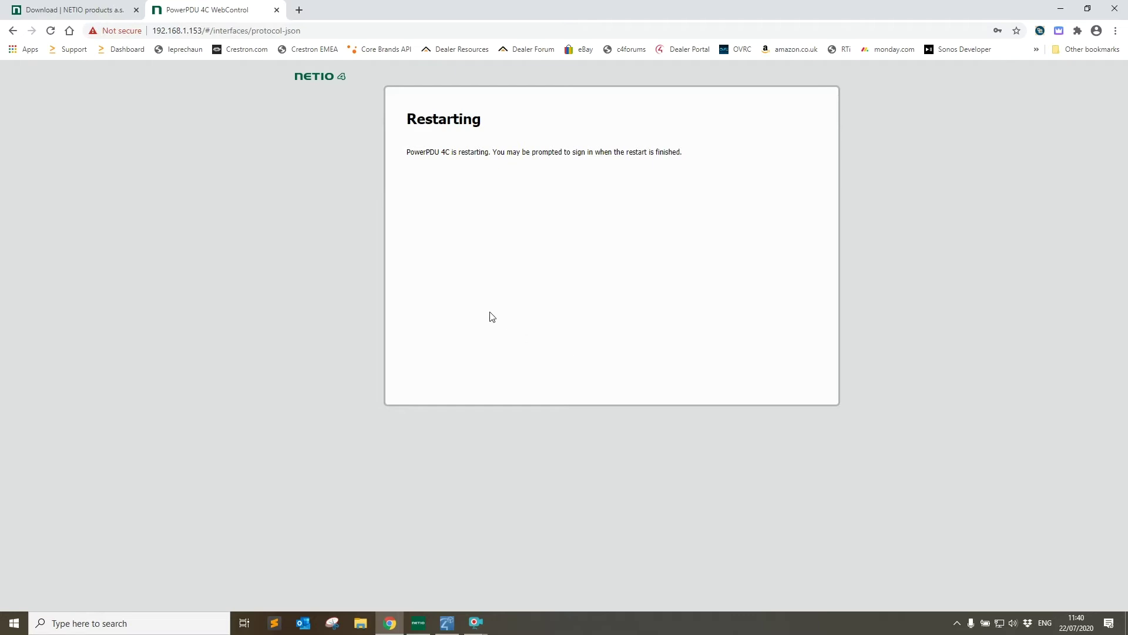
# Add netio_pro.c4z from the Desktop via Driver > Add or Update Driver, overwriting it.
pyautogui.click(447, 624)
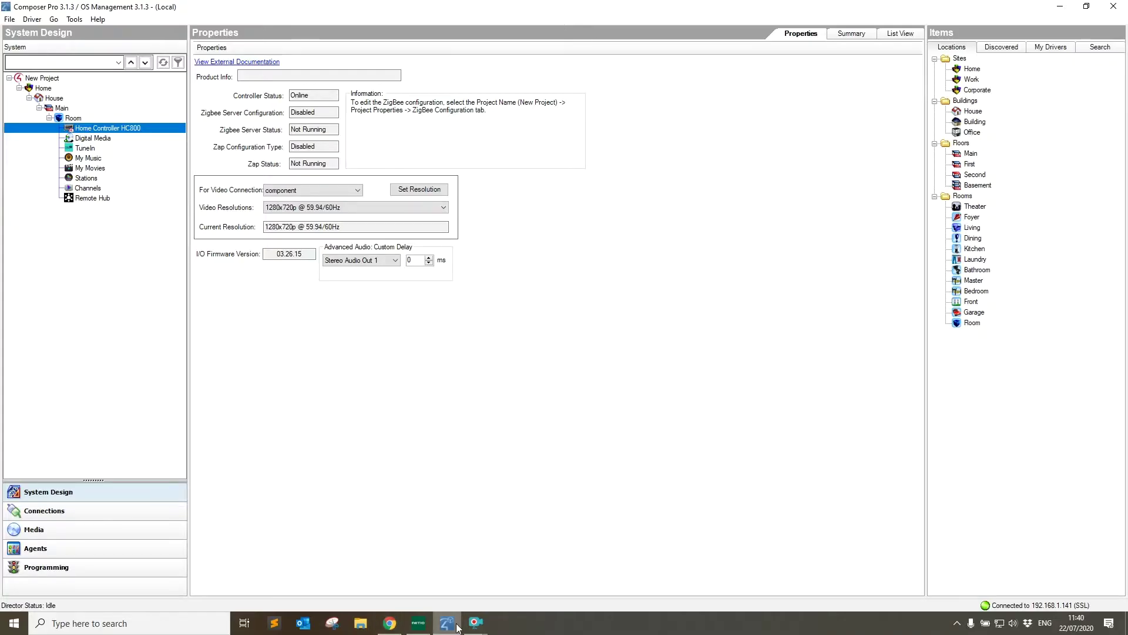
pyautogui.click(32, 19)
pyautogui.moveTo(71, 21)
pyautogui.moveTo(34, 22)
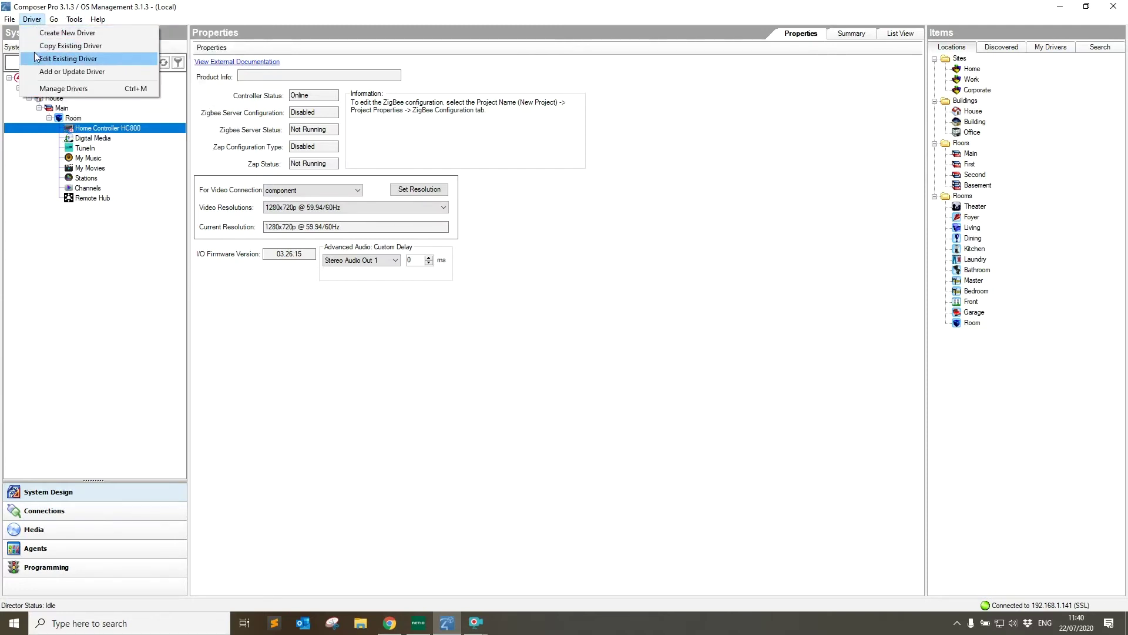
pyautogui.click(36, 73)
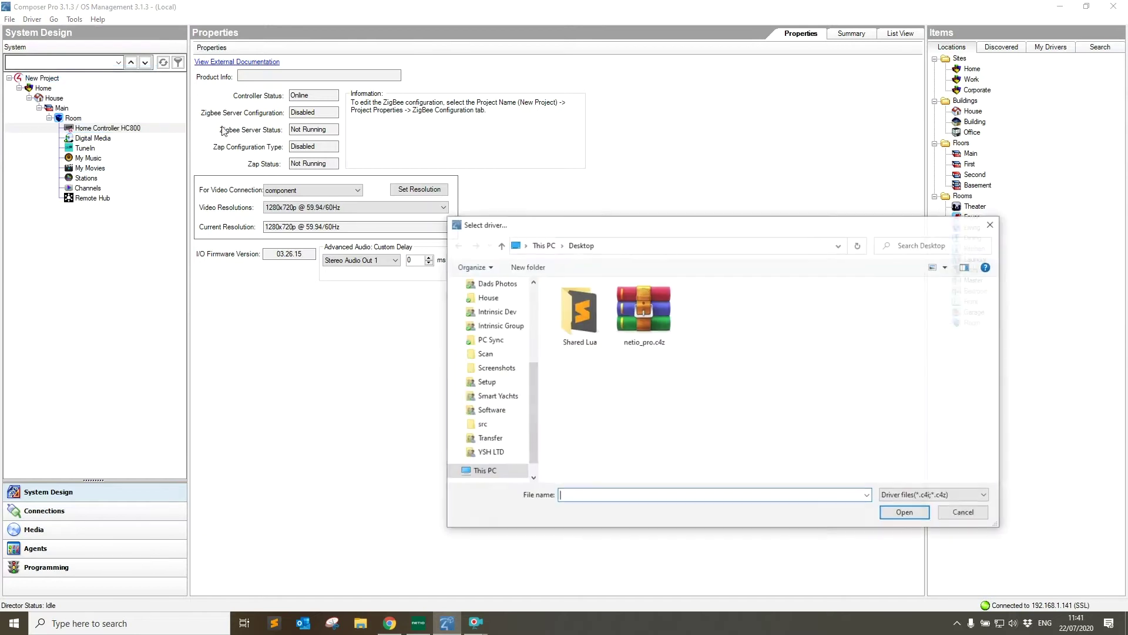
pyautogui.doubleClick(647, 312)
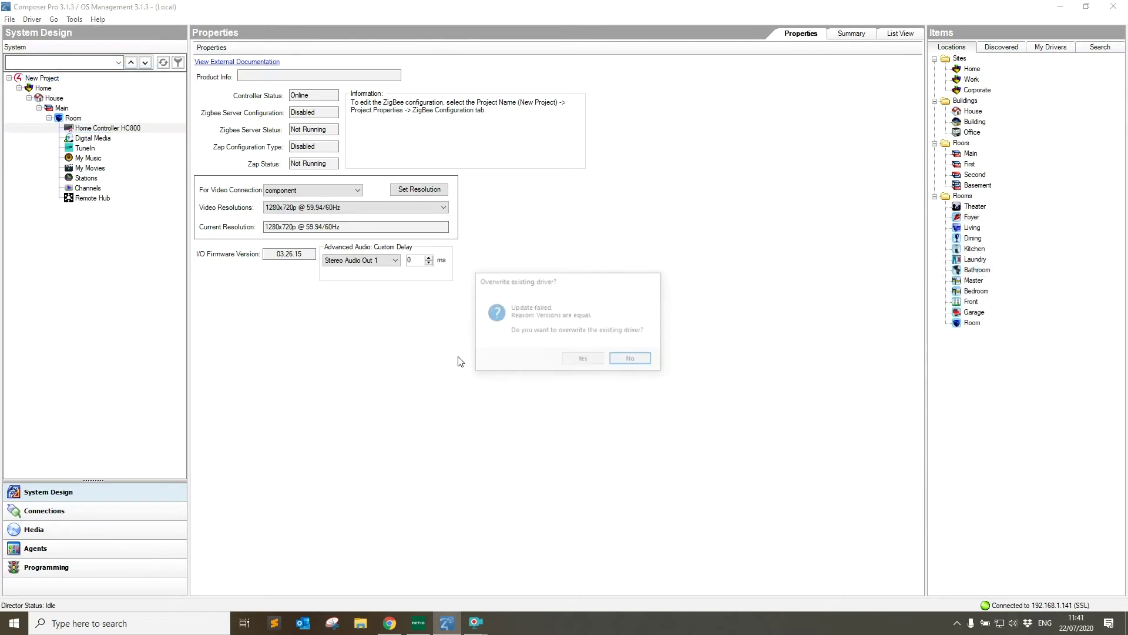
pyautogui.click(586, 355)
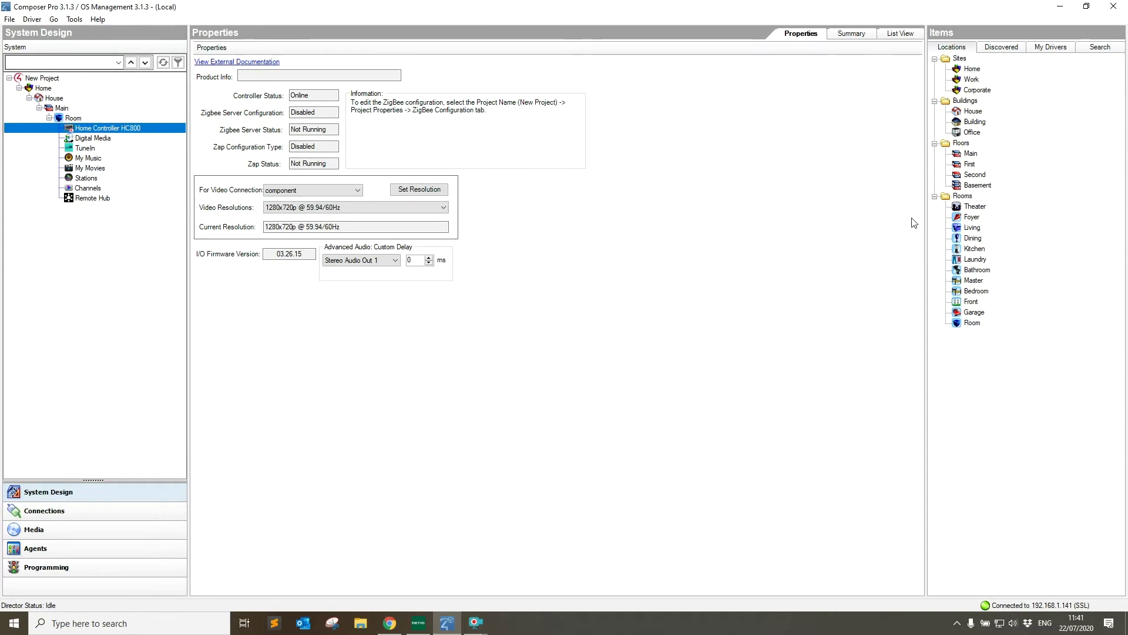
# Search drivers for 'netio' and add Intrinsic Dev Netio Pro to the project.
pyautogui.click(1100, 49)
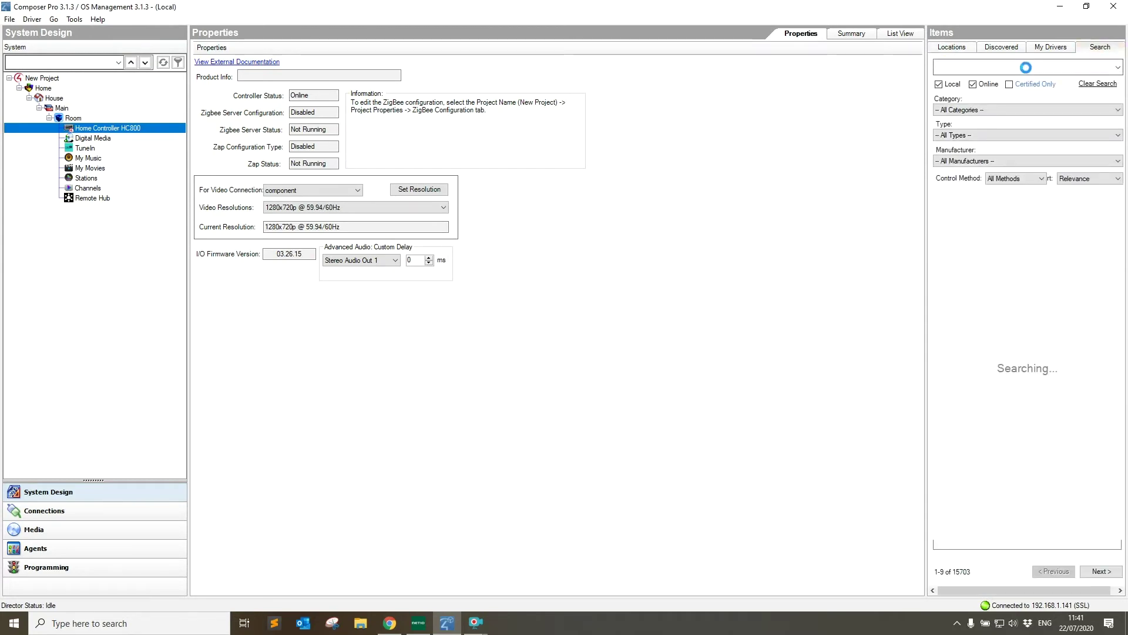
pyautogui.write('netio')
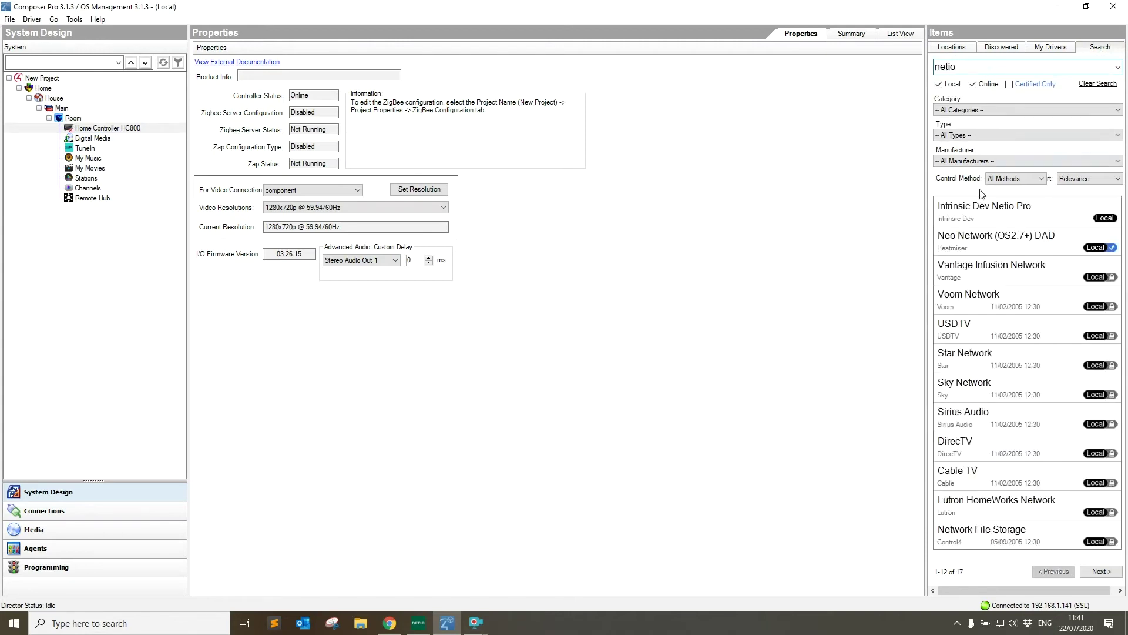
pyautogui.doubleClick(994, 211)
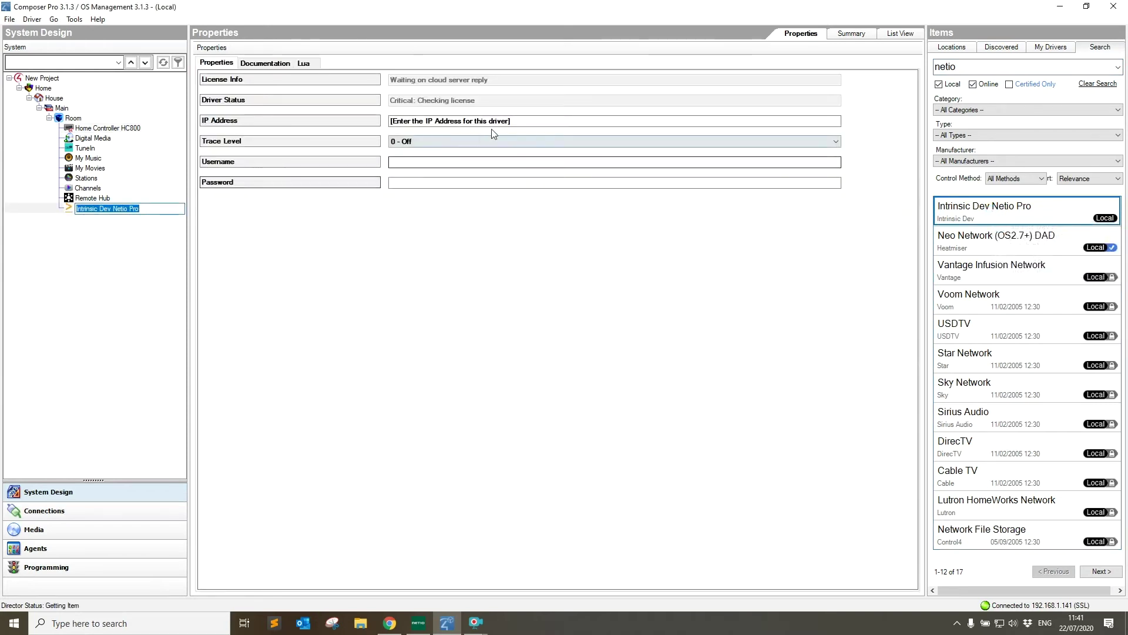
# Set the driver's IP to 192.168.1.153, username to admin, and its login password.
pyautogui.click(342, 121)
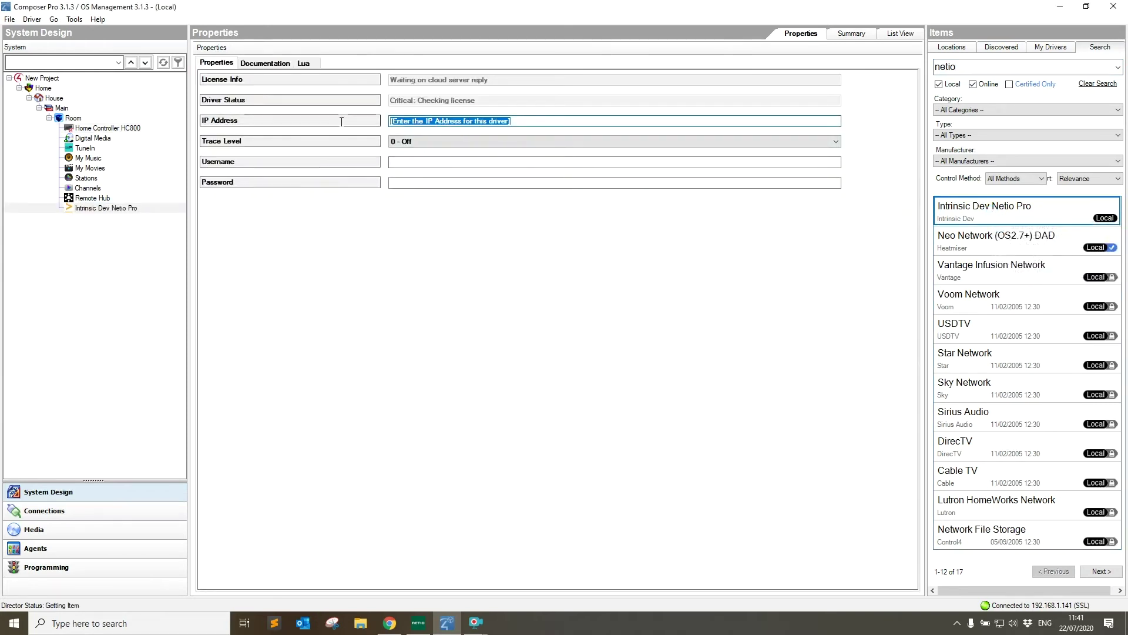
pyautogui.write('192.168.1.153')
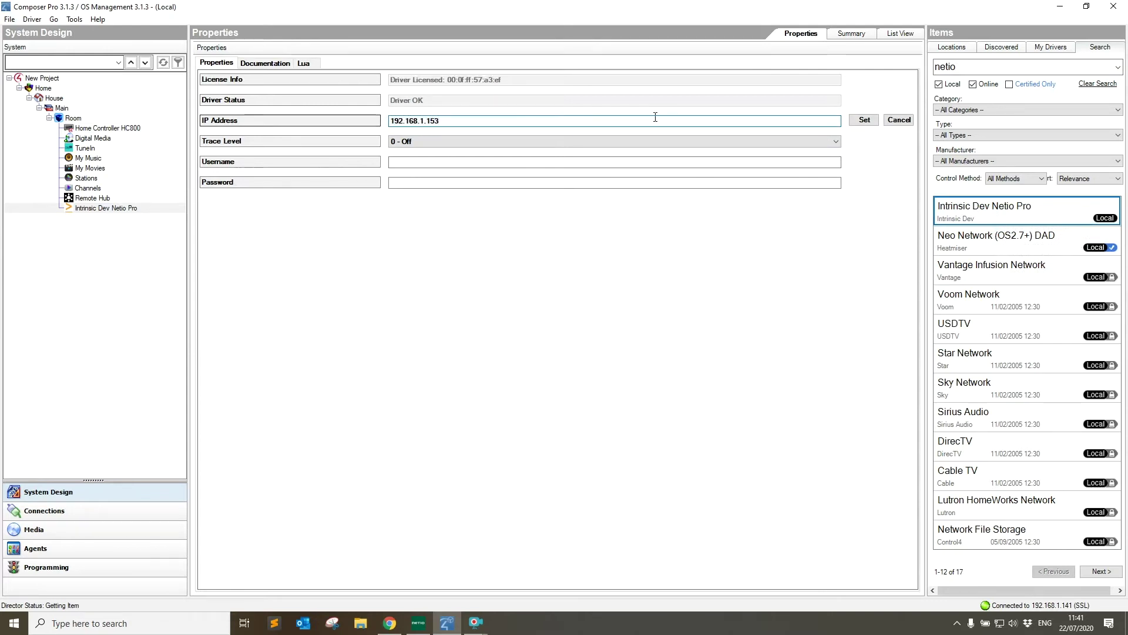
pyautogui.click(865, 119)
pyautogui.click(578, 164)
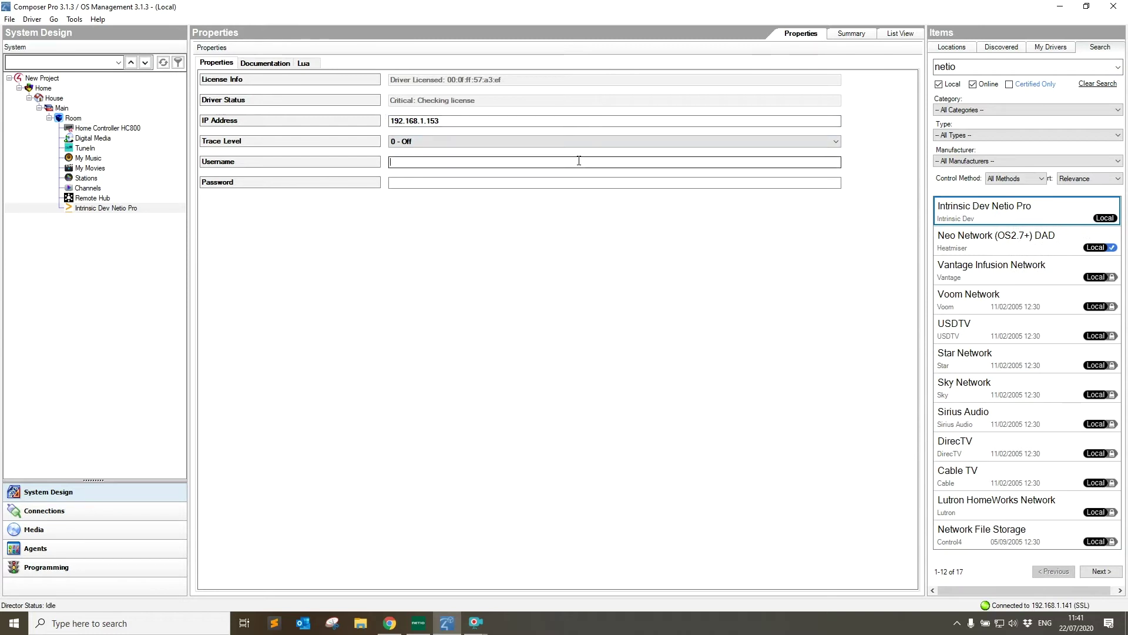
pyautogui.write('admin')
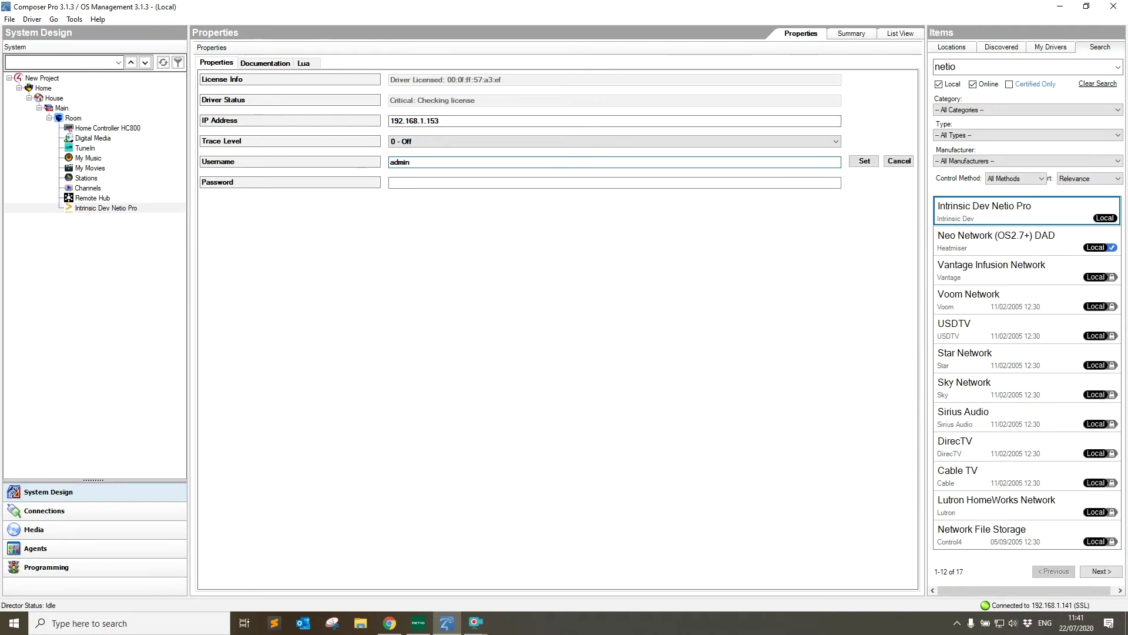
pyautogui.click(864, 161)
pyautogui.click(622, 183)
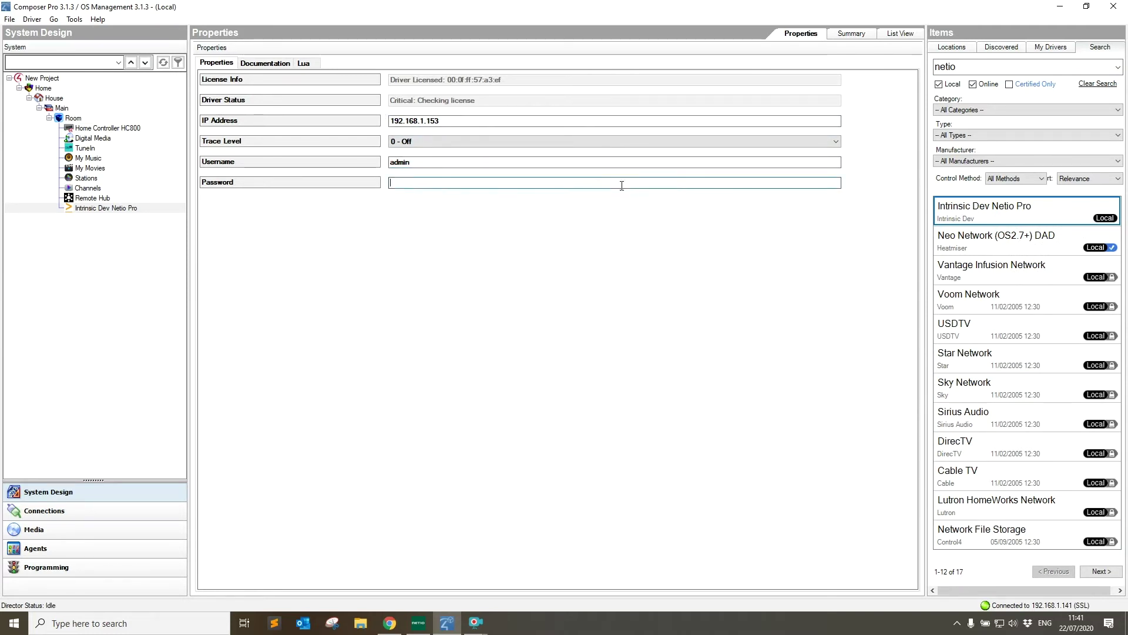
pyautogui.write('admin')
pyautogui.click(859, 184)
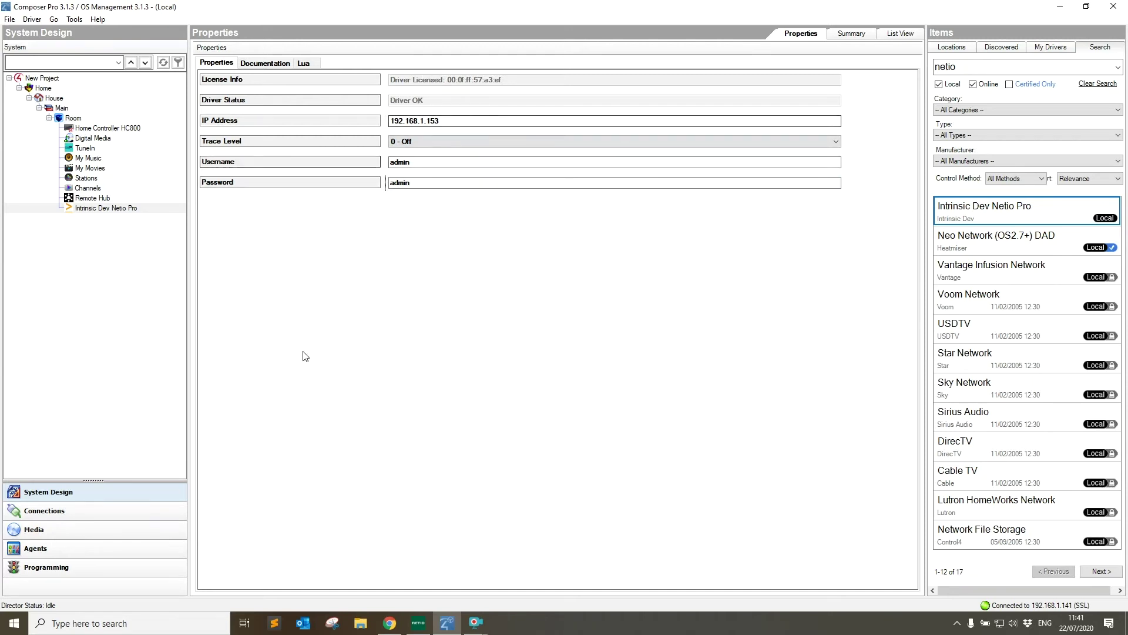
pyautogui.click(68, 514)
# Check Intrinsic Dev Netio Pro's Relay 1–4 outputs in Connections, then switch to Programming.
pyautogui.click(106, 208)
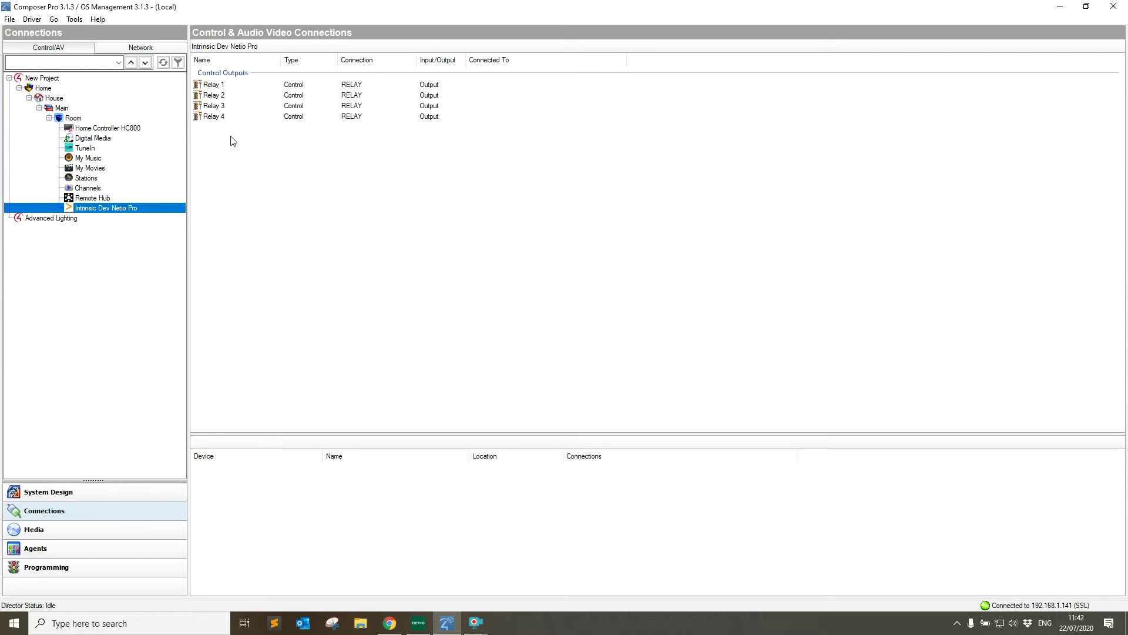
pyautogui.click(222, 171)
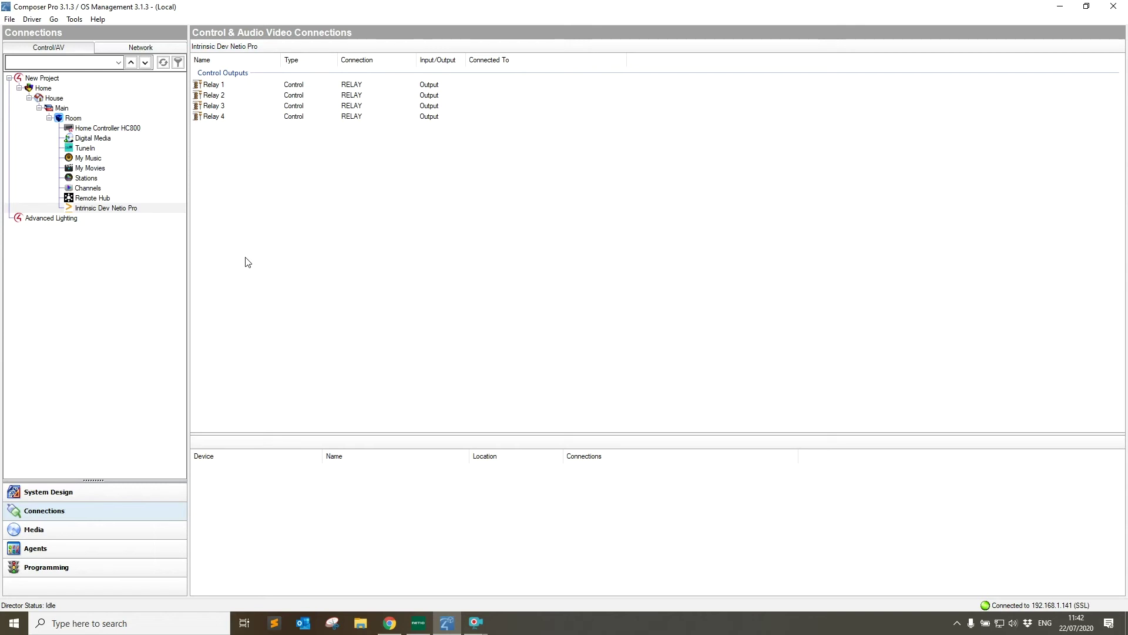
pyautogui.click(89, 568)
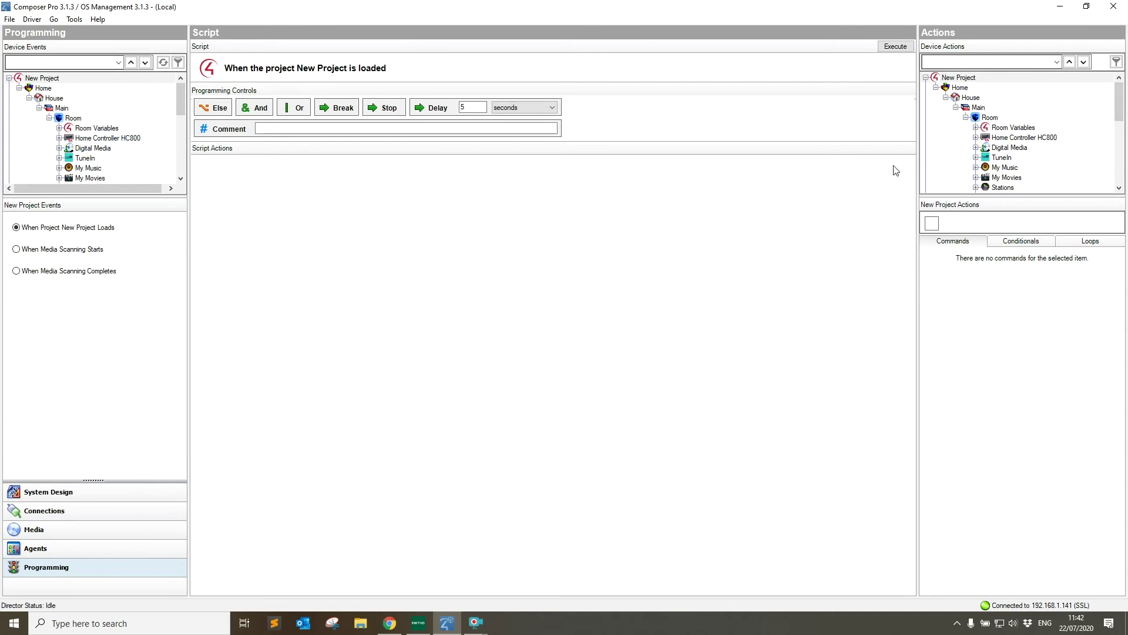
# Select Intrinsic Dev Netio Pro in Actions and list its device-specific outlet commands.
pyautogui.scroll(-3, 1012, 143)
pyautogui.click(1012, 139)
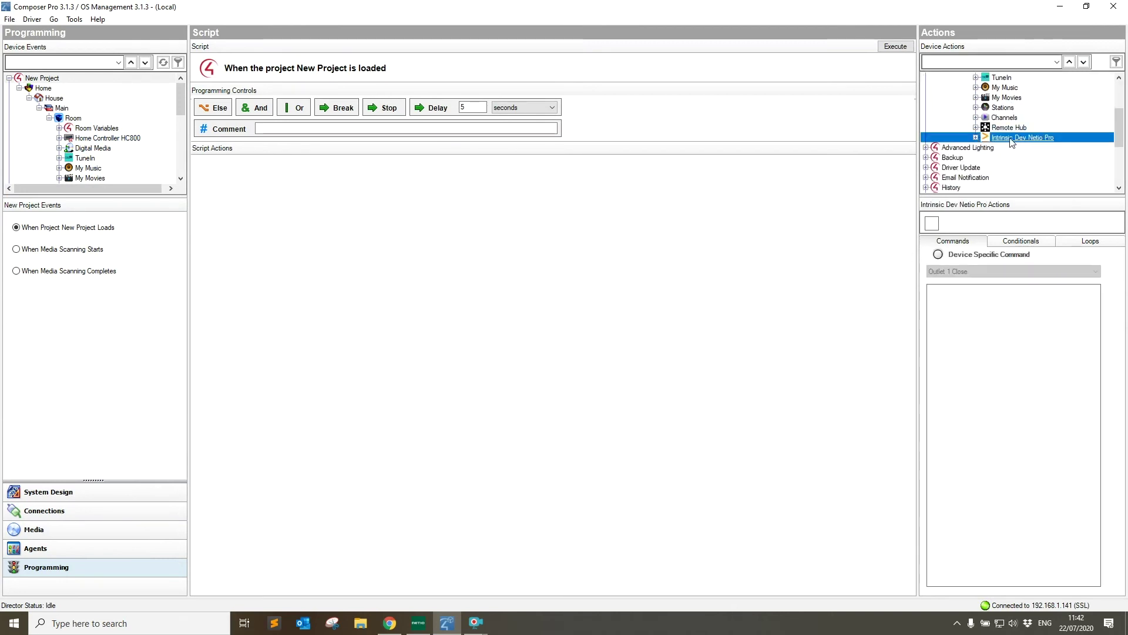
pyautogui.click(938, 255)
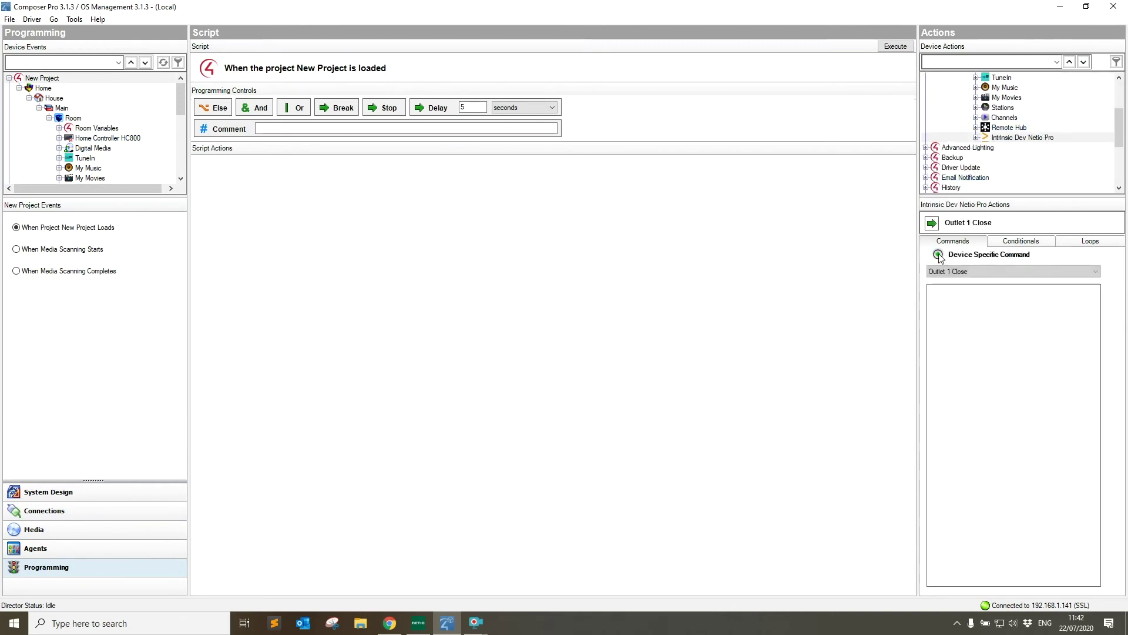
pyautogui.click(971, 272)
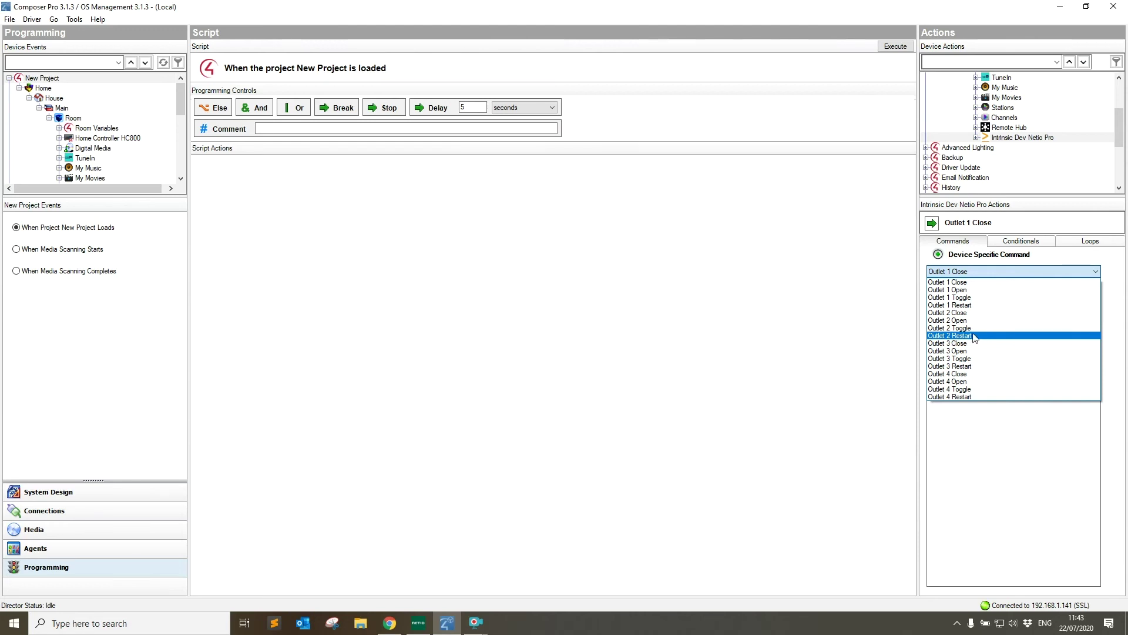
pyautogui.click(781, 302)
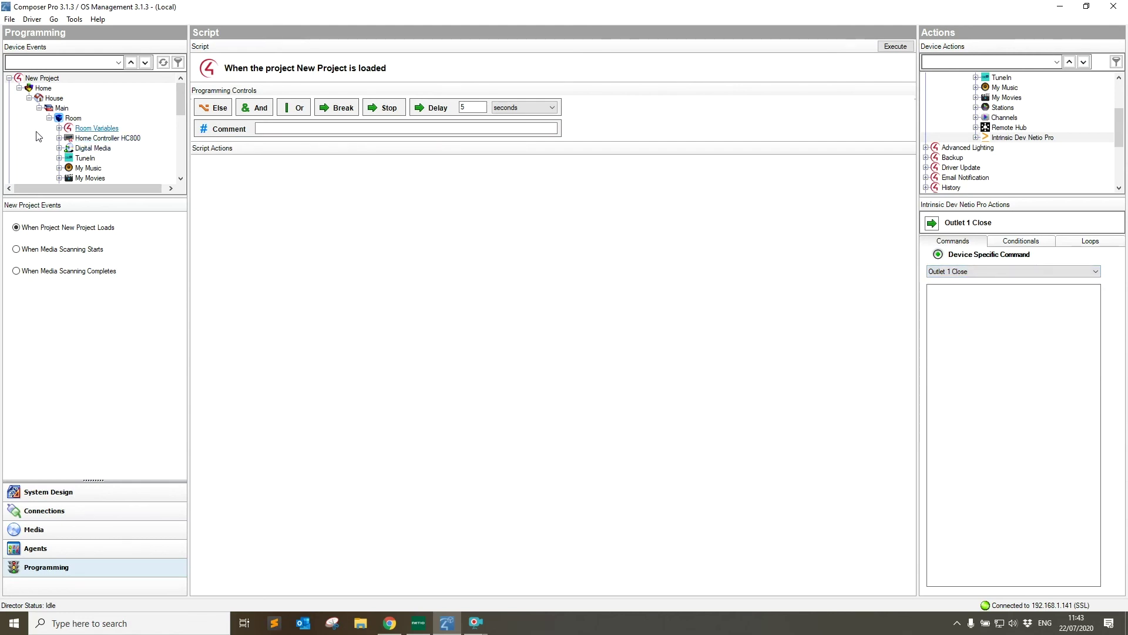
pyautogui.scroll(-3, 36, 136)
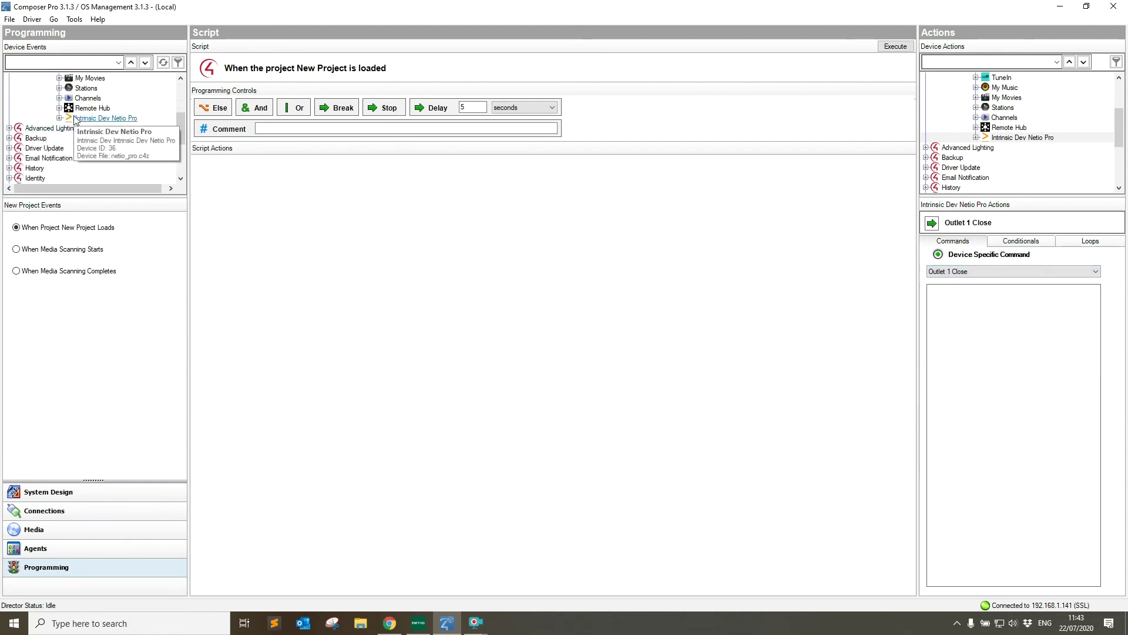
pyautogui.click(76, 118)
pyautogui.click(60, 119)
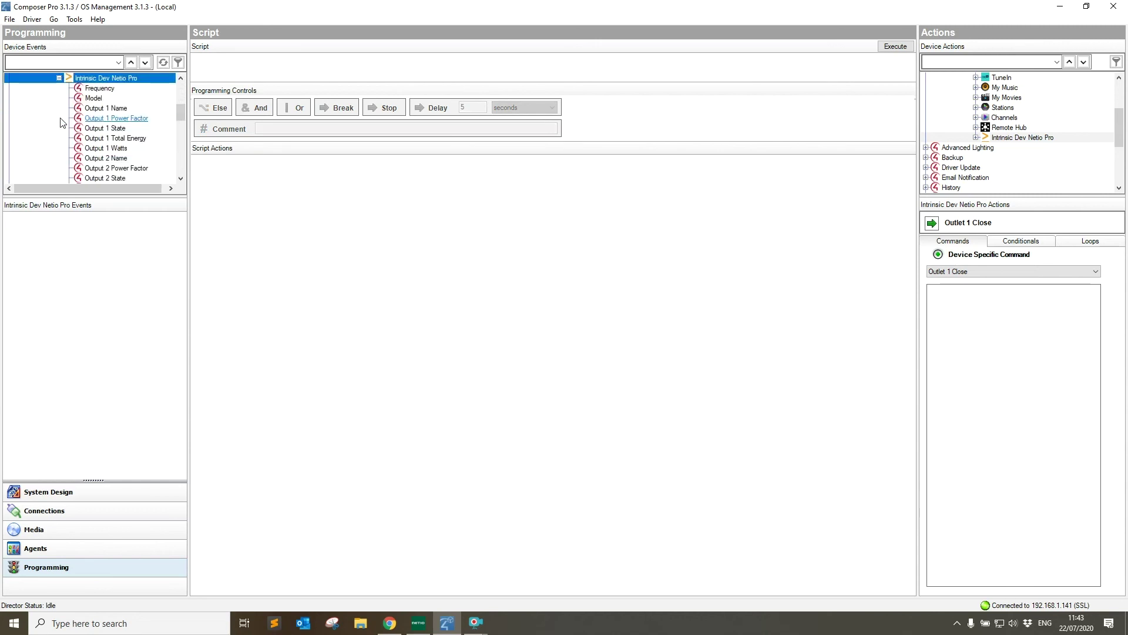
pyautogui.click(99, 89)
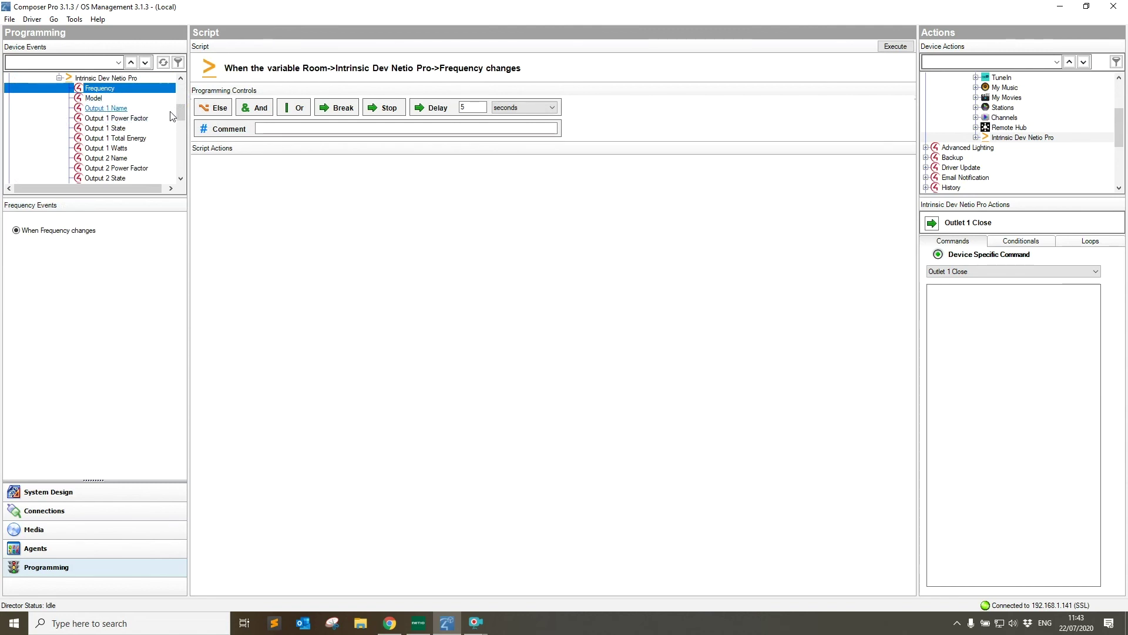
# Browse the Output 3 Name, Output 2 Watts and Total Energy events, then return to Connections.
pyautogui.moveTo(181, 121); pyautogui.dragTo(181, 129)
pyautogui.click(105, 128)
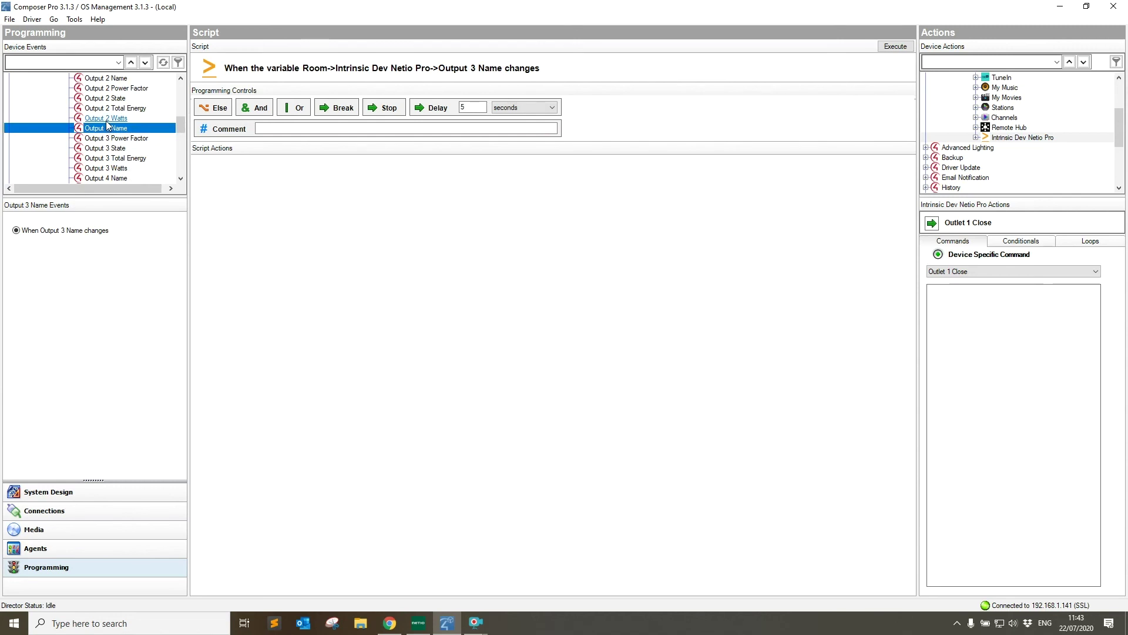
pyautogui.click(109, 118)
pyautogui.click(108, 109)
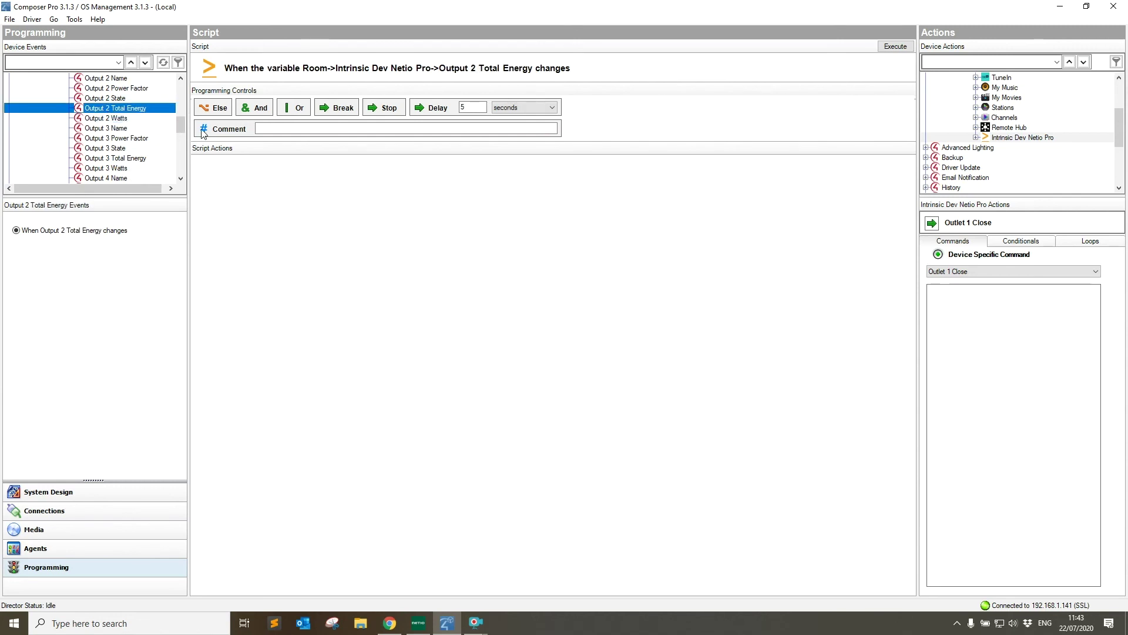
pyautogui.moveTo(183, 130); pyautogui.dragTo(182, 87)
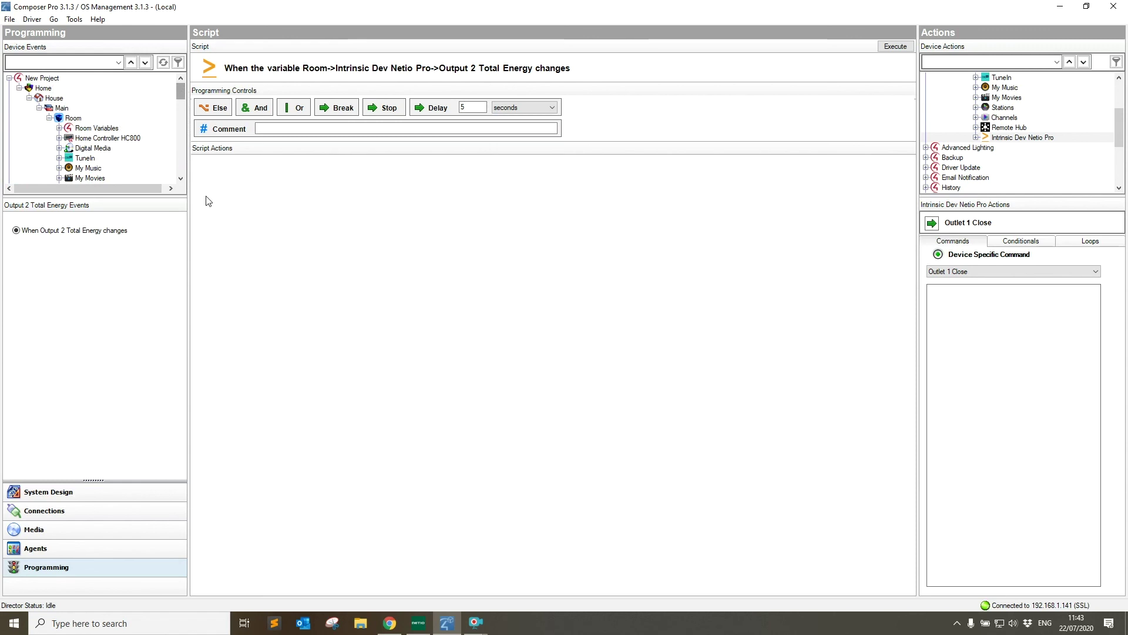
pyautogui.click(116, 513)
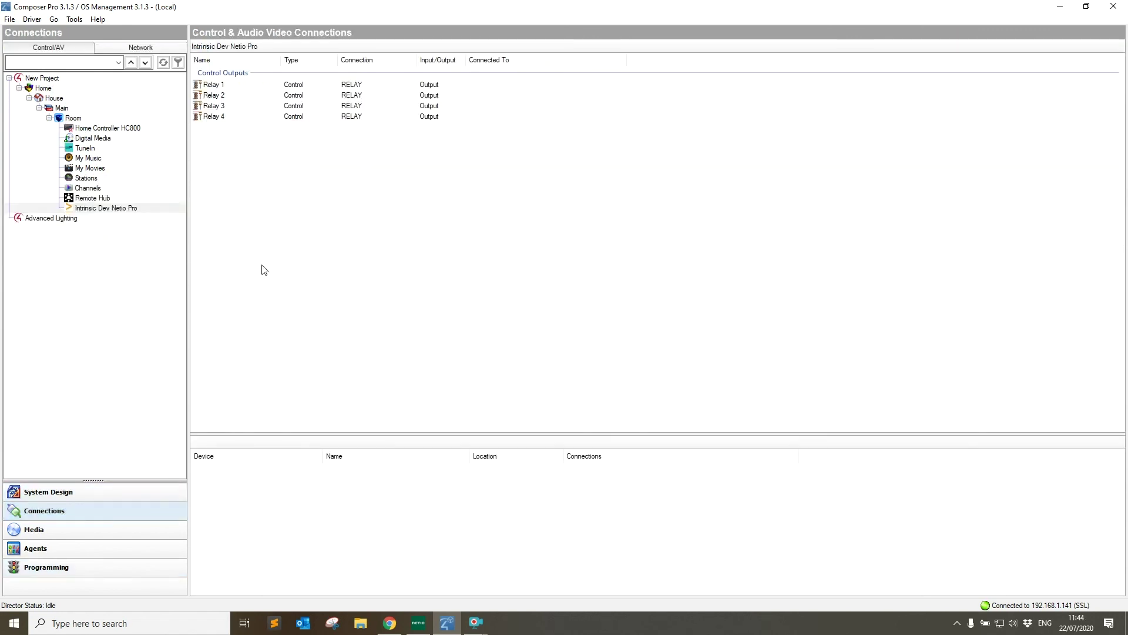